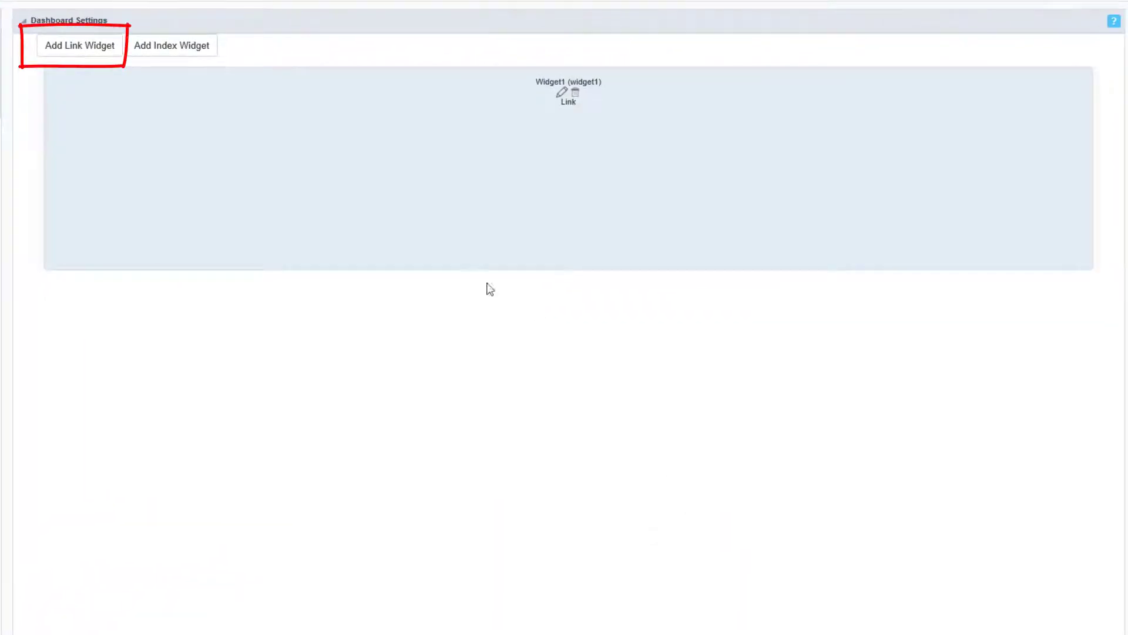
# Add a new link widget and link it to chart05, filtering out other application categories
pyautogui.click(69, 47)
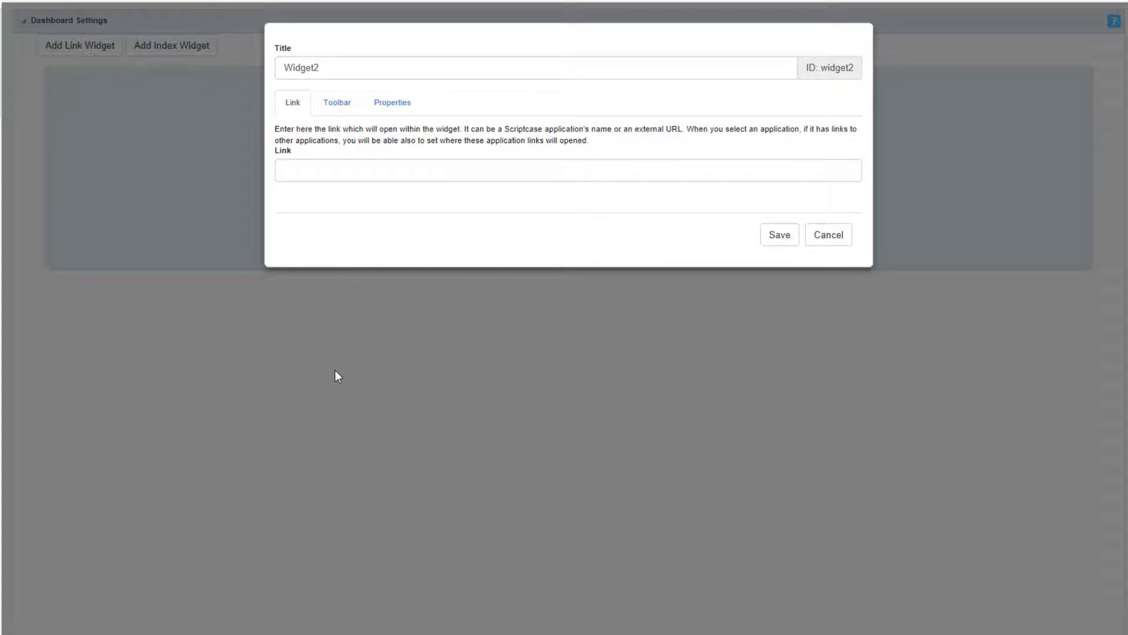
pyautogui.click(374, 168)
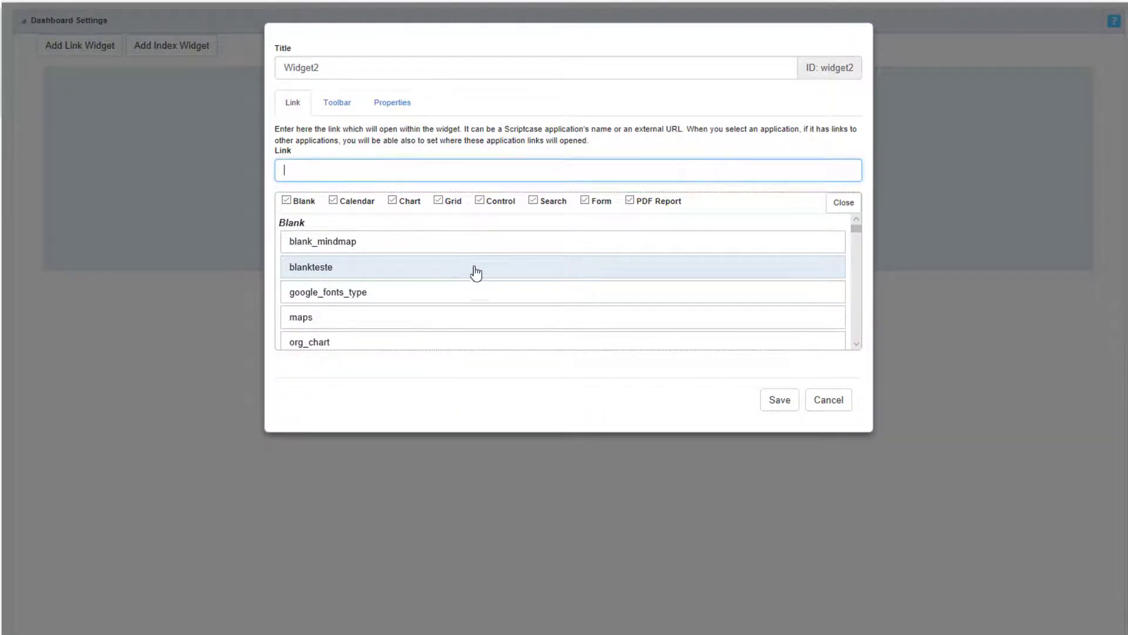
pyautogui.click(585, 201)
pyautogui.click(533, 201)
pyautogui.click(287, 201)
pyautogui.click(345, 199)
pyautogui.click(446, 200)
pyautogui.click(486, 200)
pyautogui.click(631, 199)
pyautogui.click(432, 270)
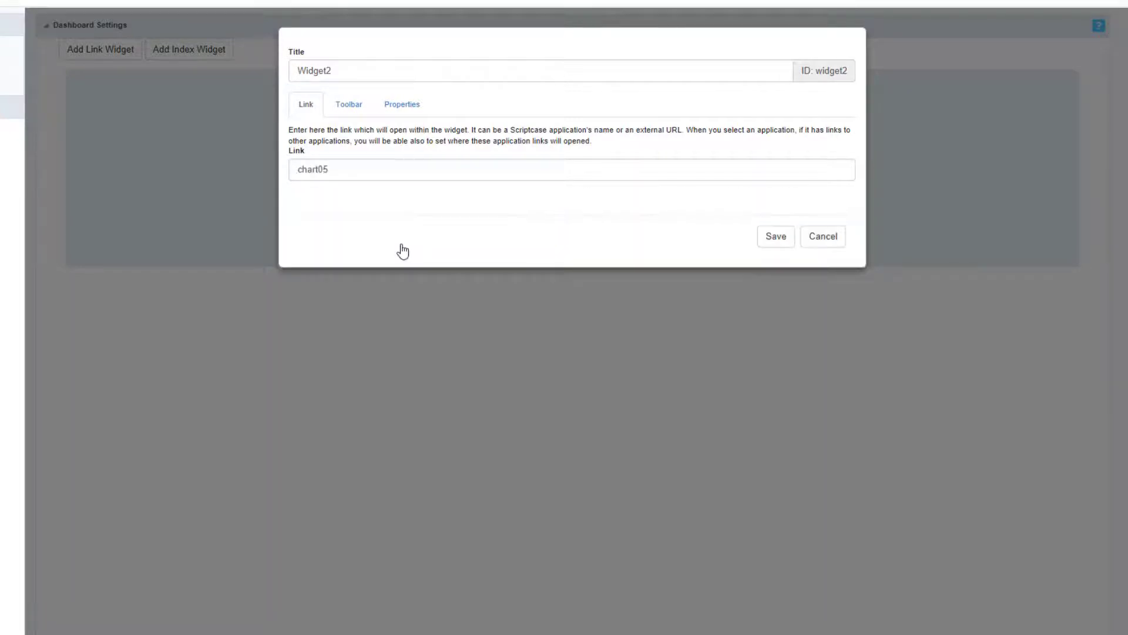
# Review Widget2's Toolbar and Properties settings, then save it
pyautogui.click(344, 105)
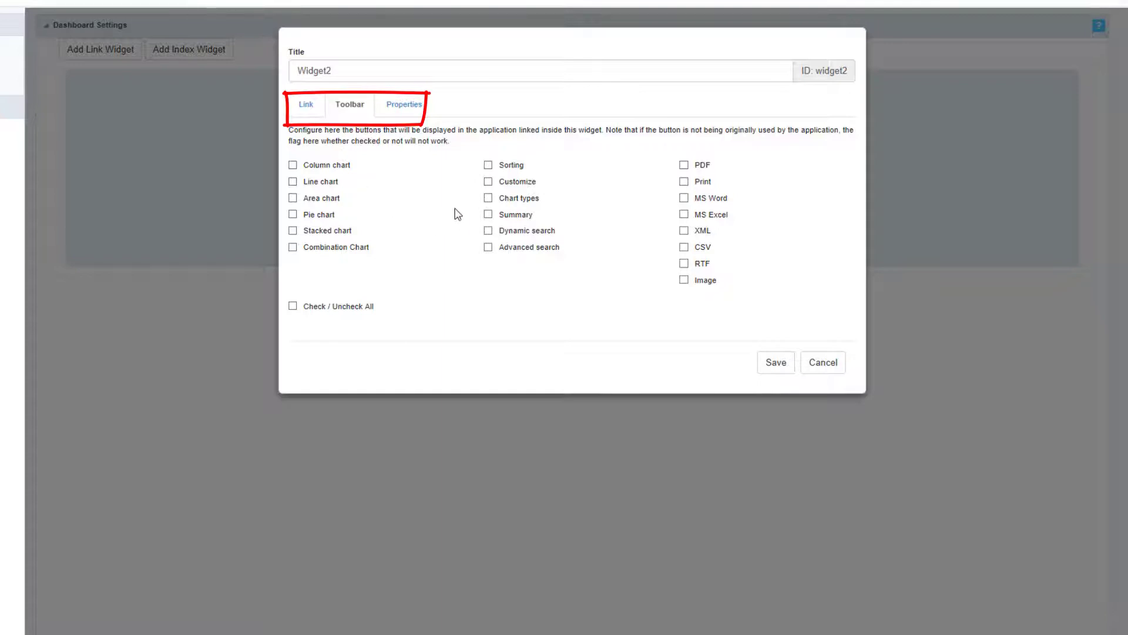
pyautogui.click(402, 107)
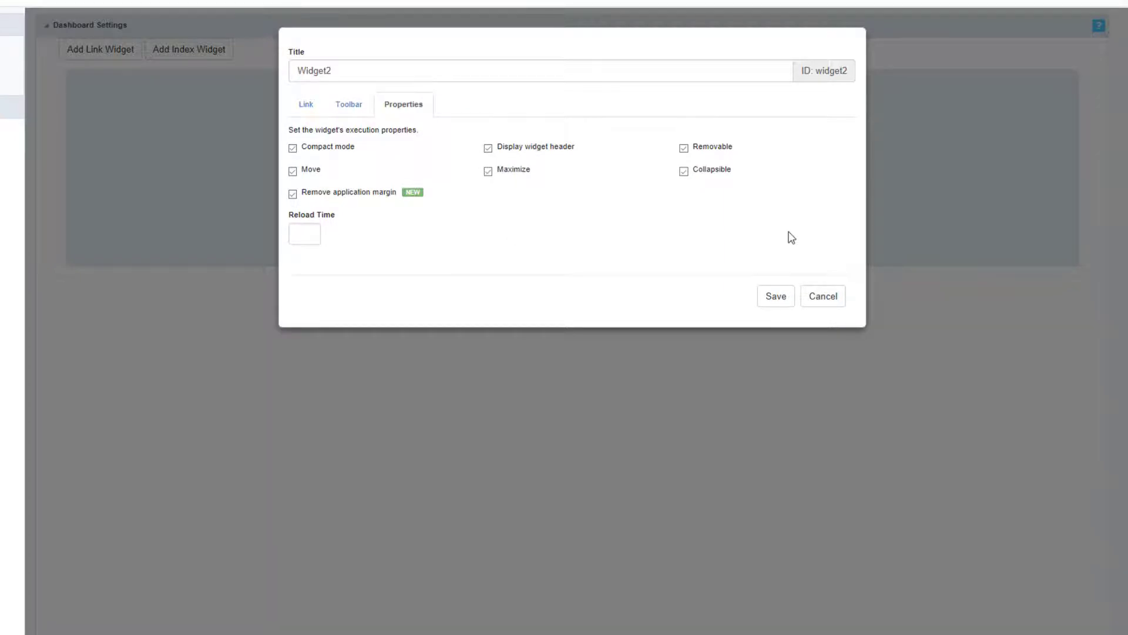
pyautogui.click(779, 297)
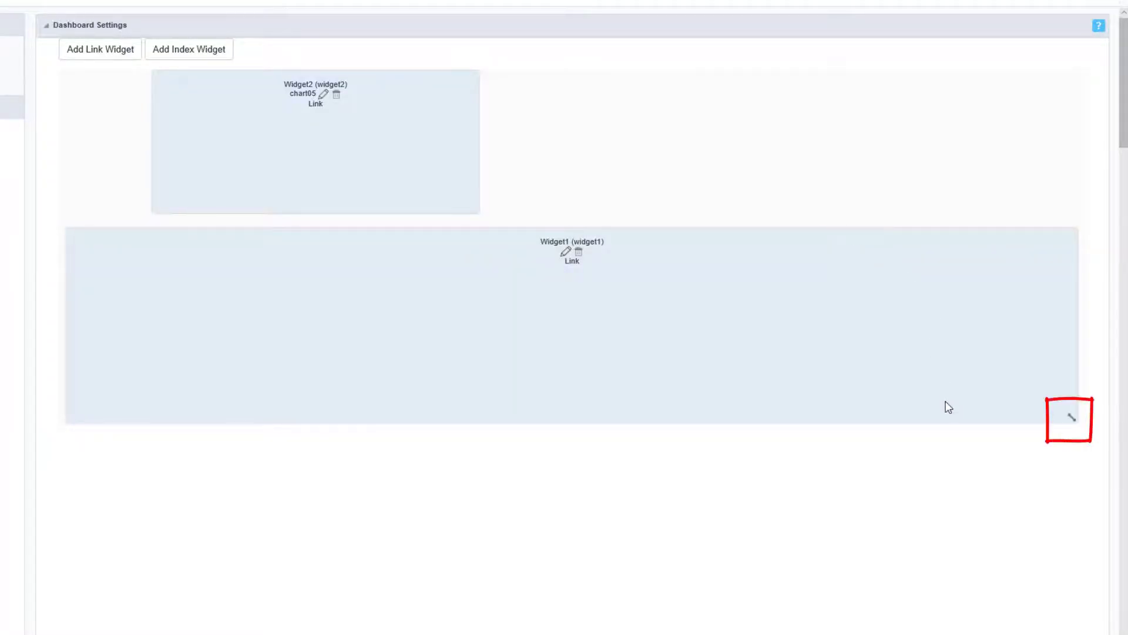
# Drag Widget1's resize handle to narrow it beside Widget2, then close its settings unchanged
pyautogui.moveTo(1072, 416)
pyautogui.mouseDown()
pyautogui.moveTo(900, 410)
pyautogui.moveTo(530, 460)
pyautogui.mouseUp()
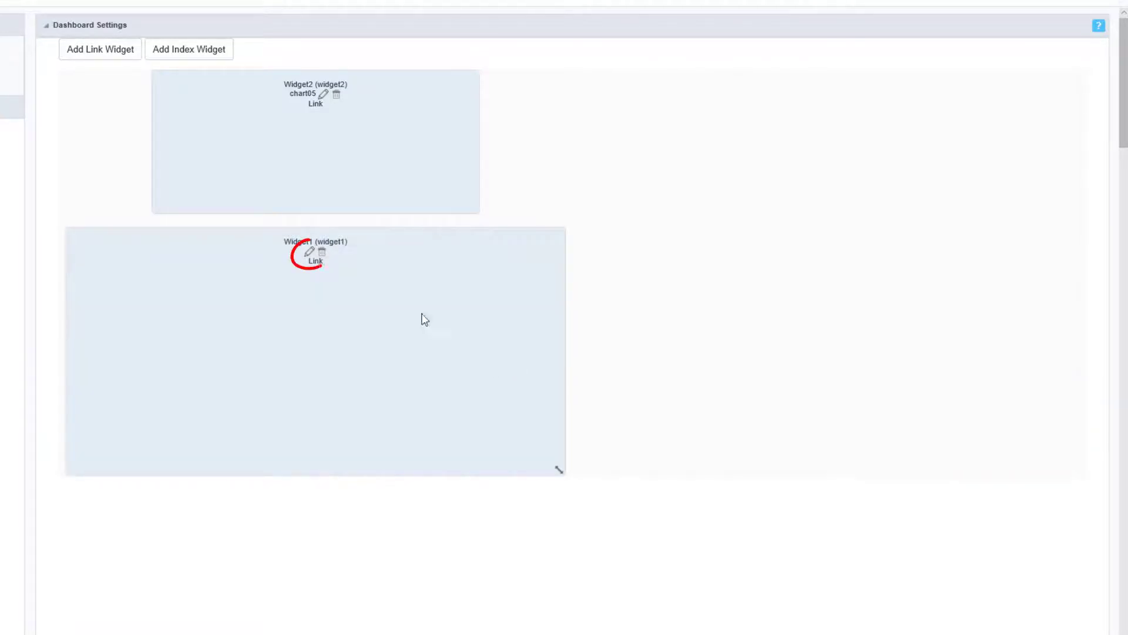
pyautogui.click(308, 255)
pyautogui.click(778, 233)
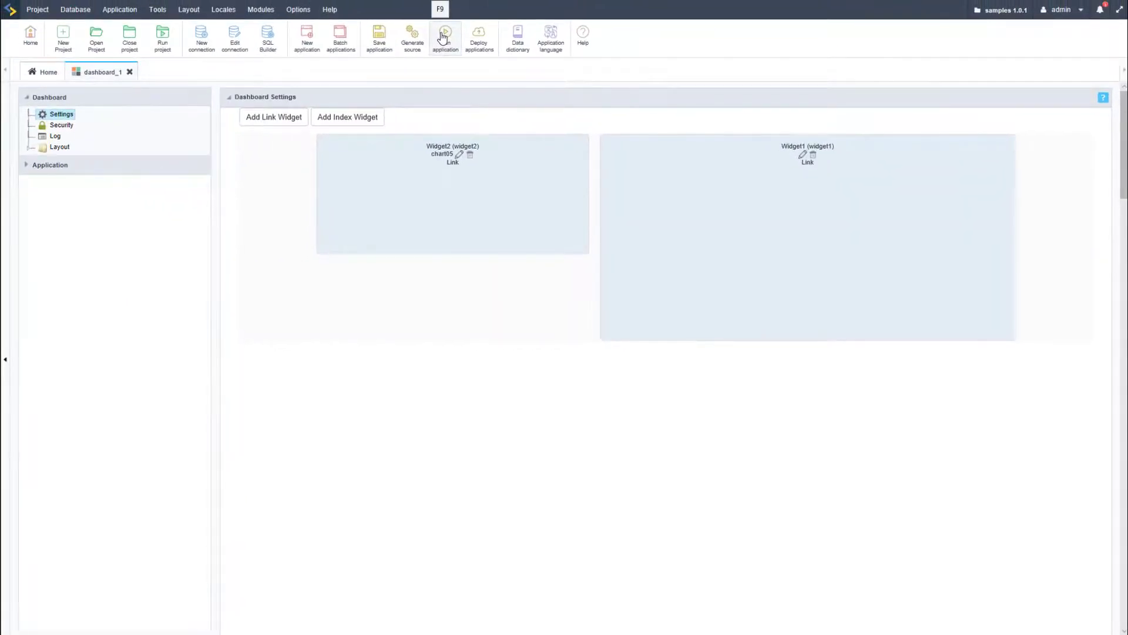
# Generate source, delete Widget1, stretch Widget2 across the dashboard, and run the chart05 preview
pyautogui.click(444, 37)
pyautogui.click(813, 156)
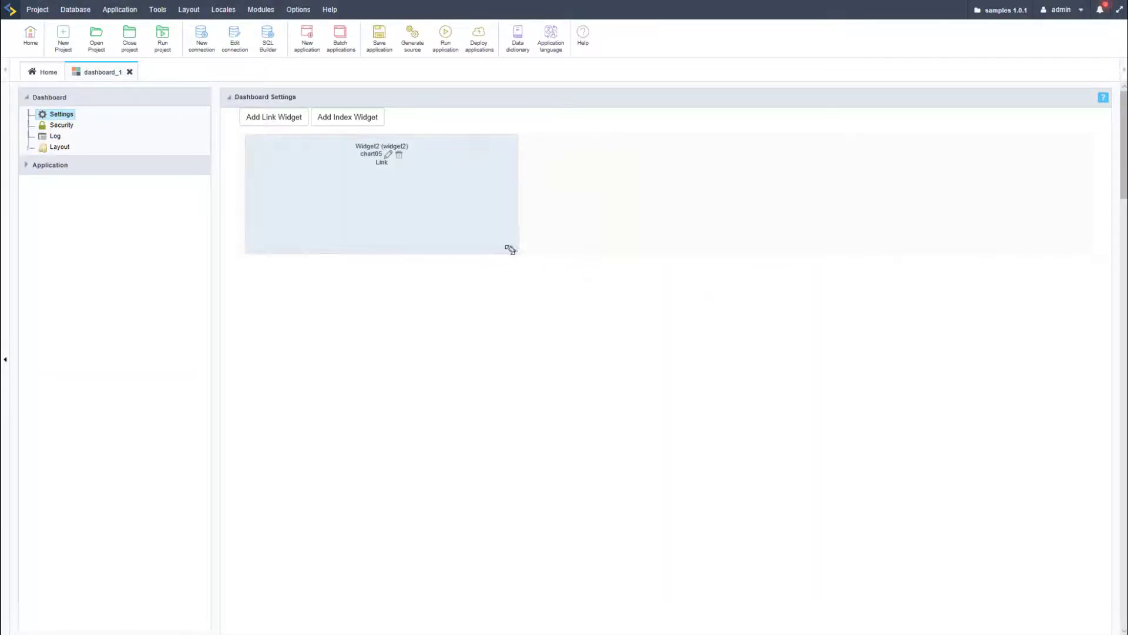
pyautogui.moveTo(513, 250)
pyautogui.mouseDown()
pyautogui.moveTo(944, 384)
pyautogui.moveTo(942, 472)
pyautogui.mouseUp()
pyautogui.click(446, 37)
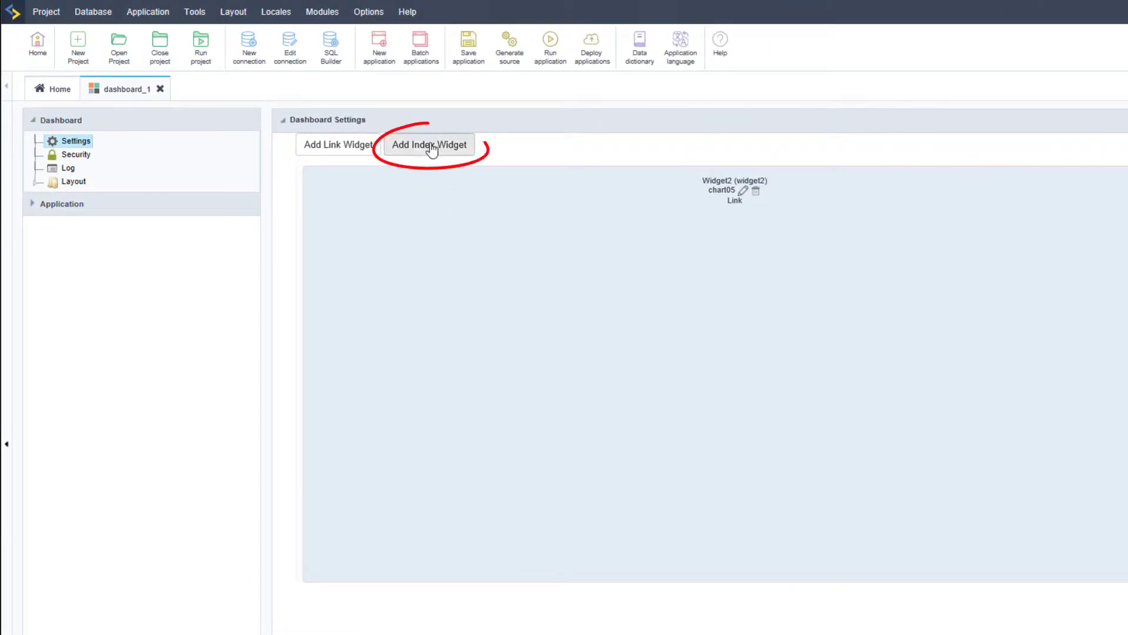
# Add an index widget using the conn_example connection and the orders table
pyautogui.click(430, 149)
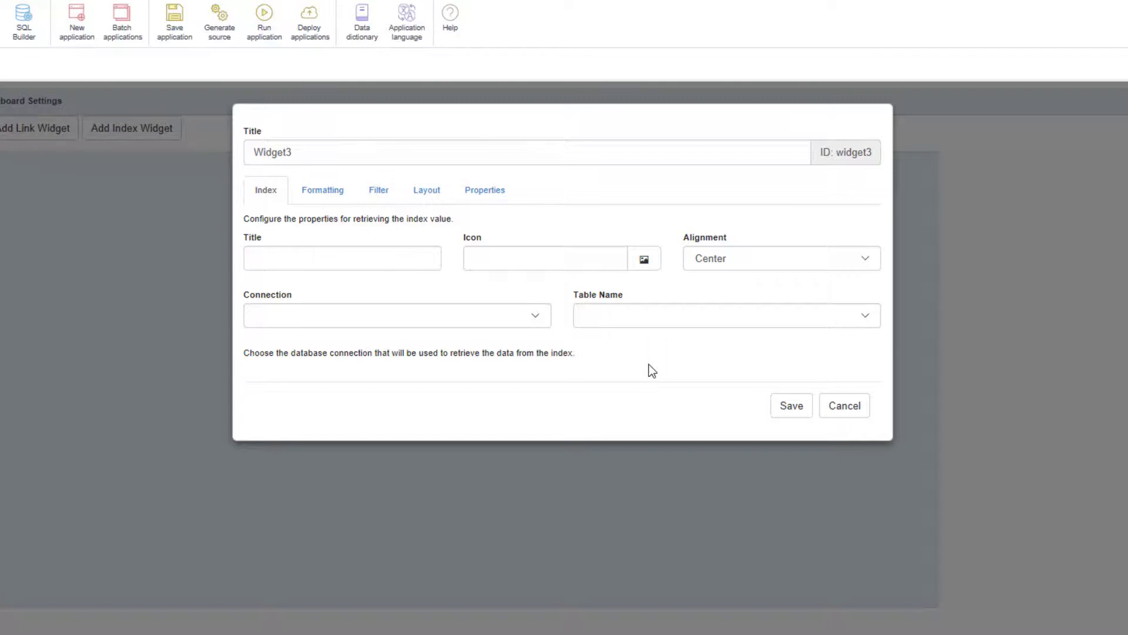
pyautogui.click(520, 316)
pyautogui.click(473, 340)
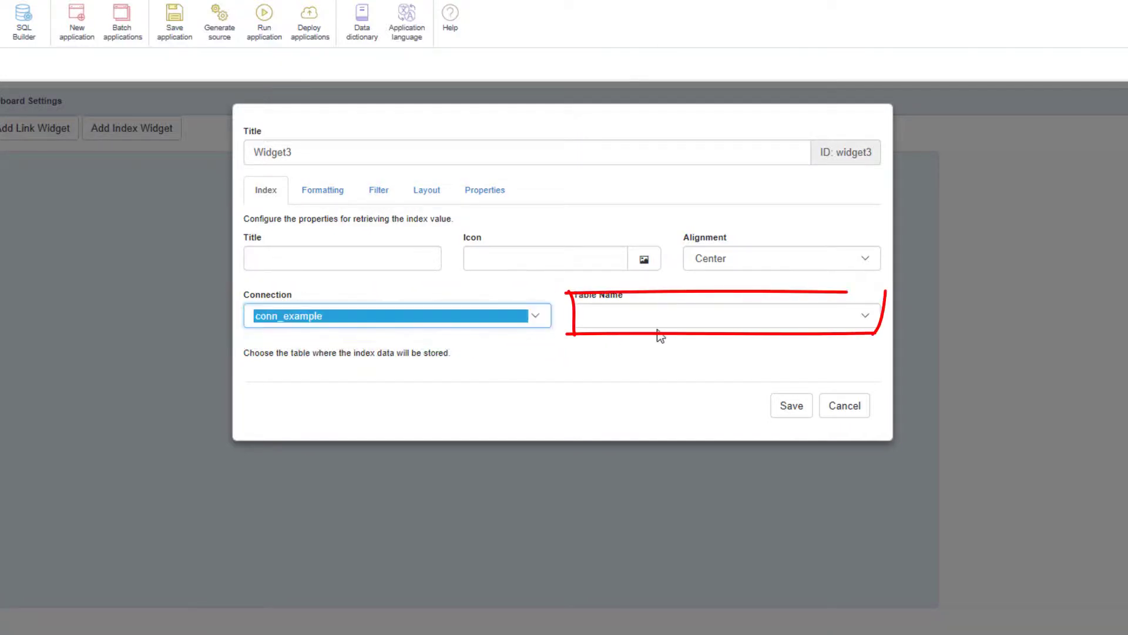
pyautogui.click(720, 324)
pyautogui.scroll(-2, 678, 539)
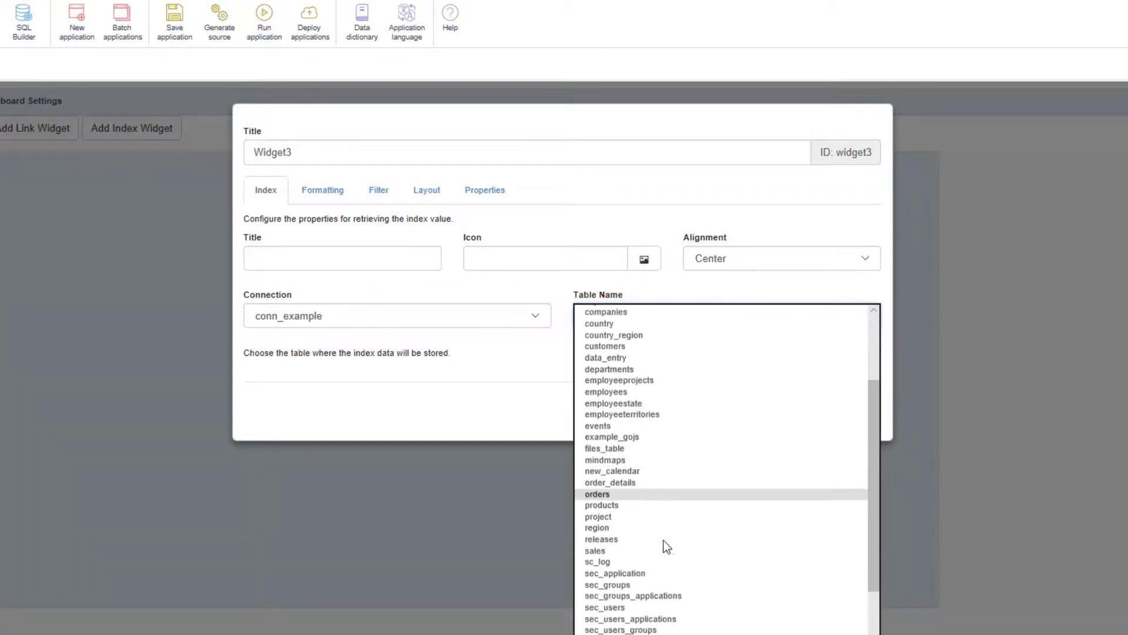
pyautogui.click(597, 492)
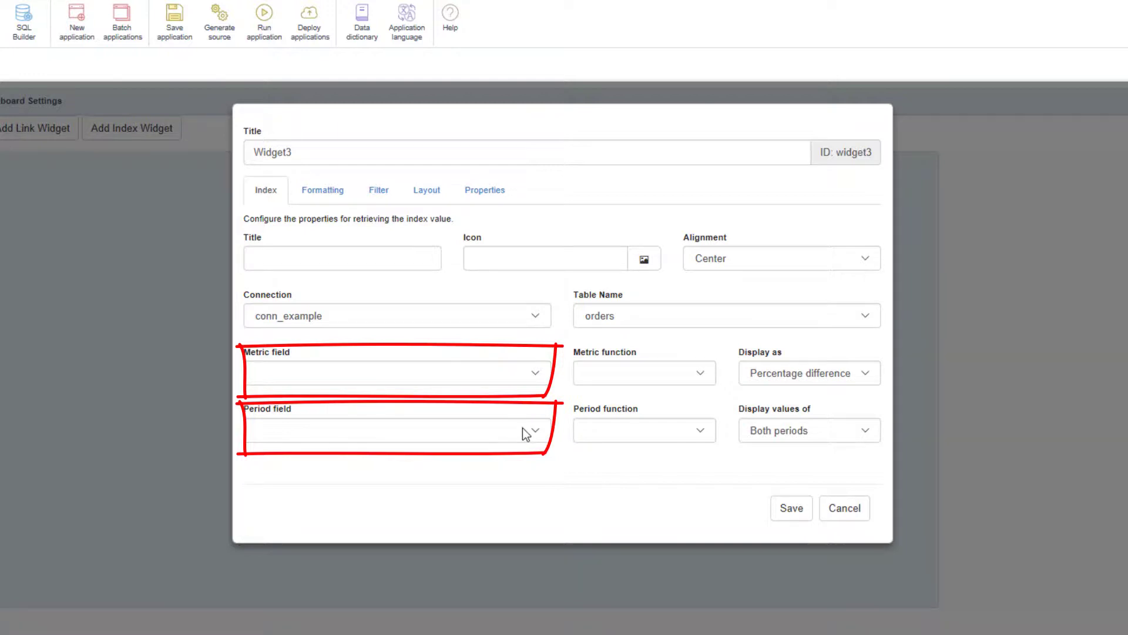
# Set the metric to Sum of priceorder and the period to Month of orderdate
pyautogui.click(512, 372)
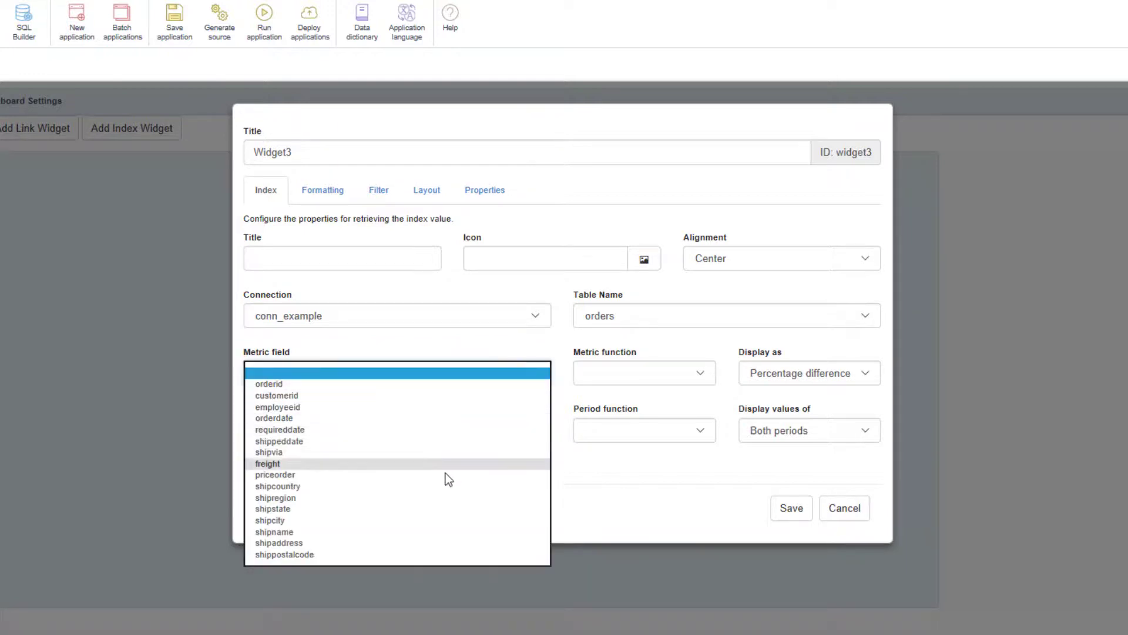
pyautogui.click(352, 475)
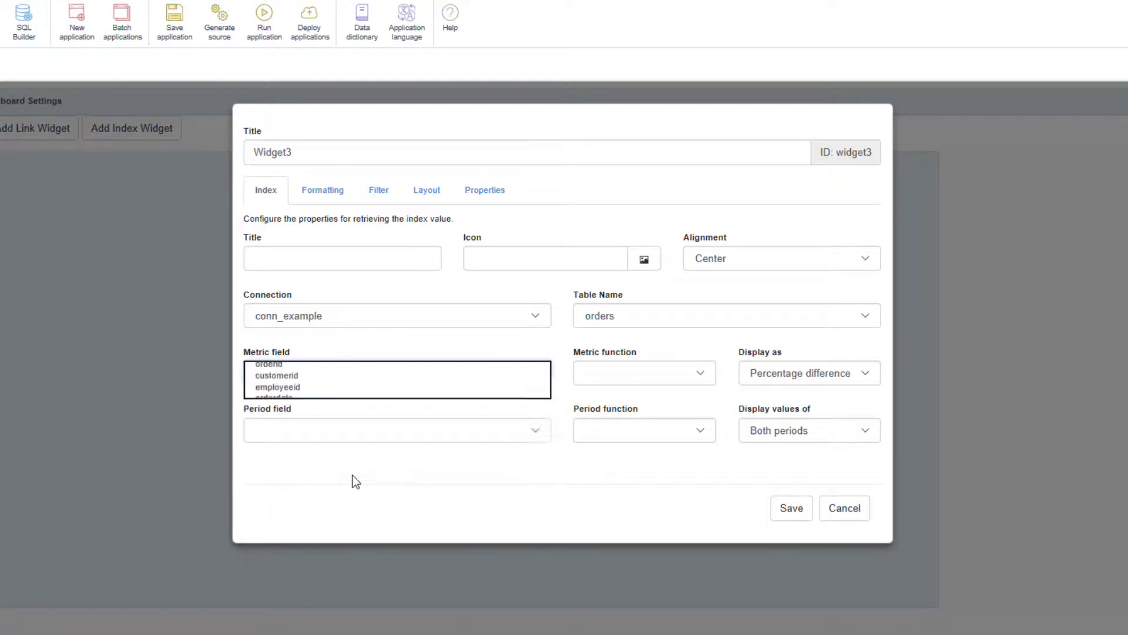
pyautogui.click(356, 433)
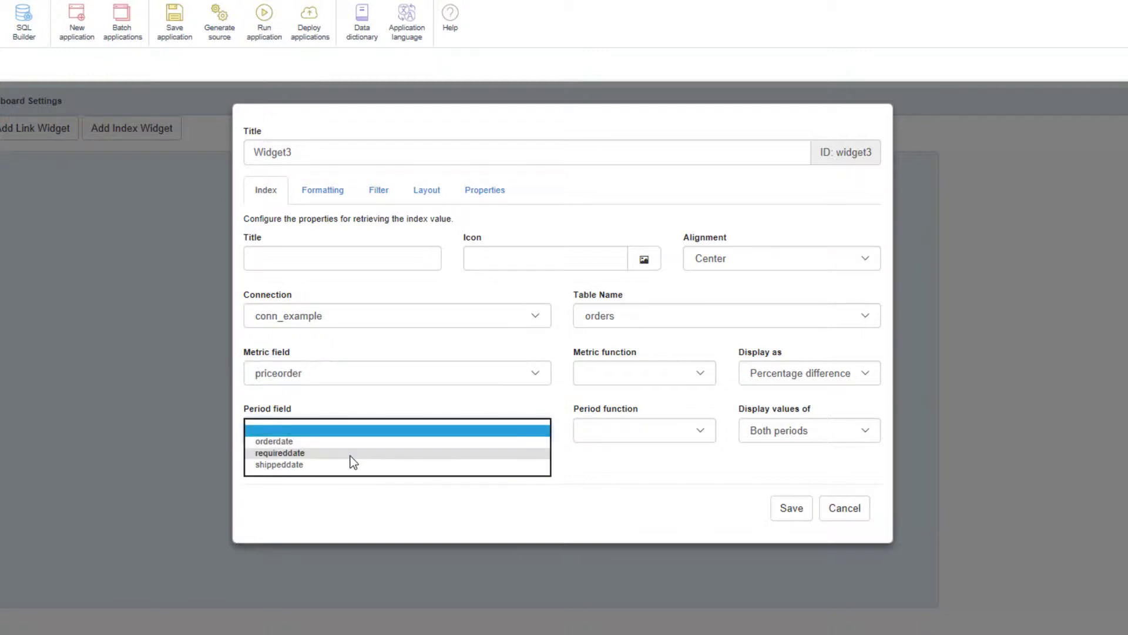
pyautogui.click(307, 443)
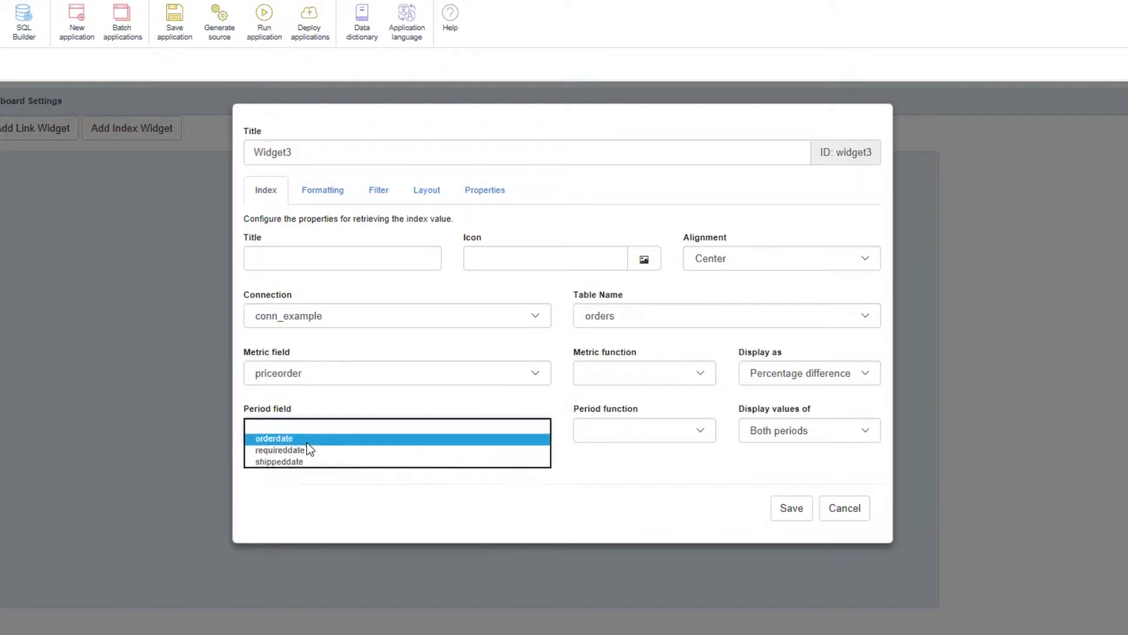
pyautogui.click(705, 374)
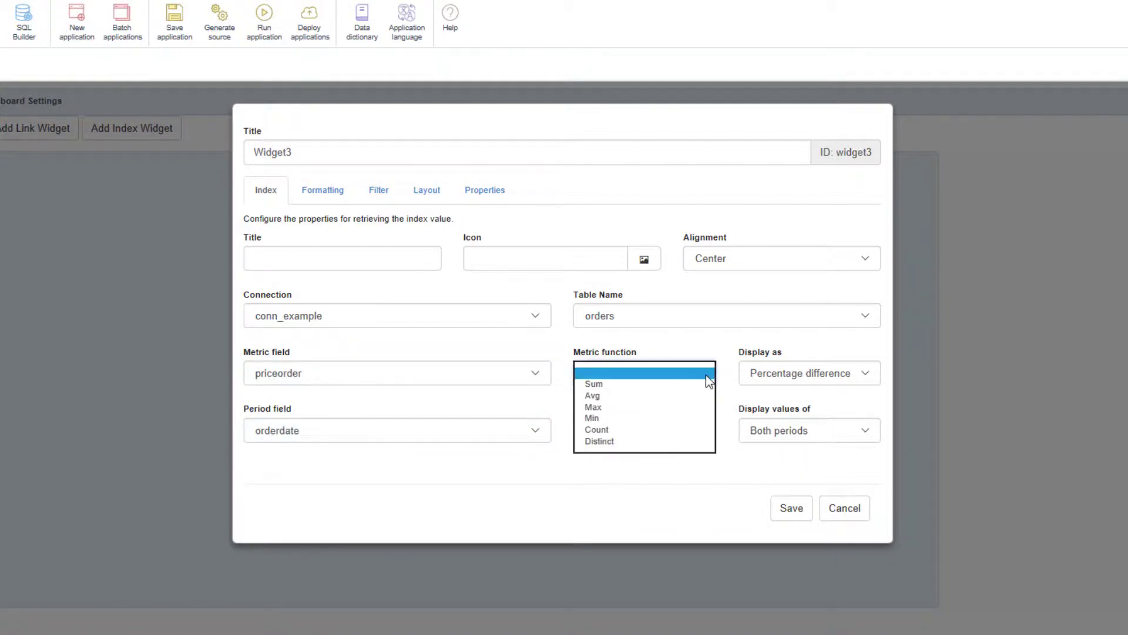
pyautogui.click(627, 384)
pyautogui.click(702, 432)
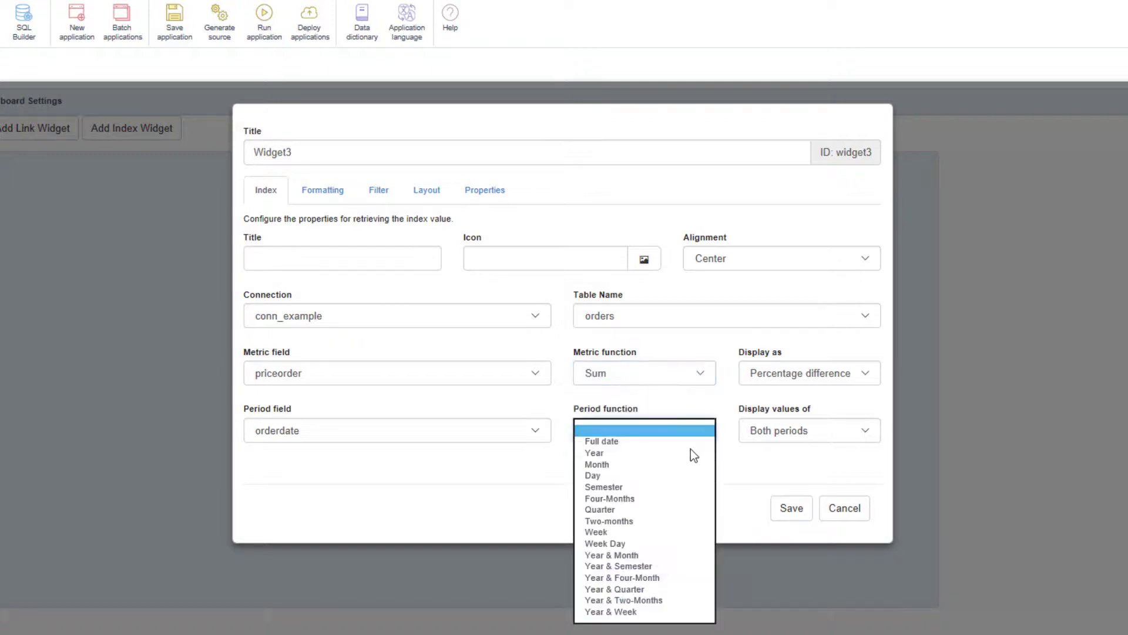
pyautogui.click(648, 465)
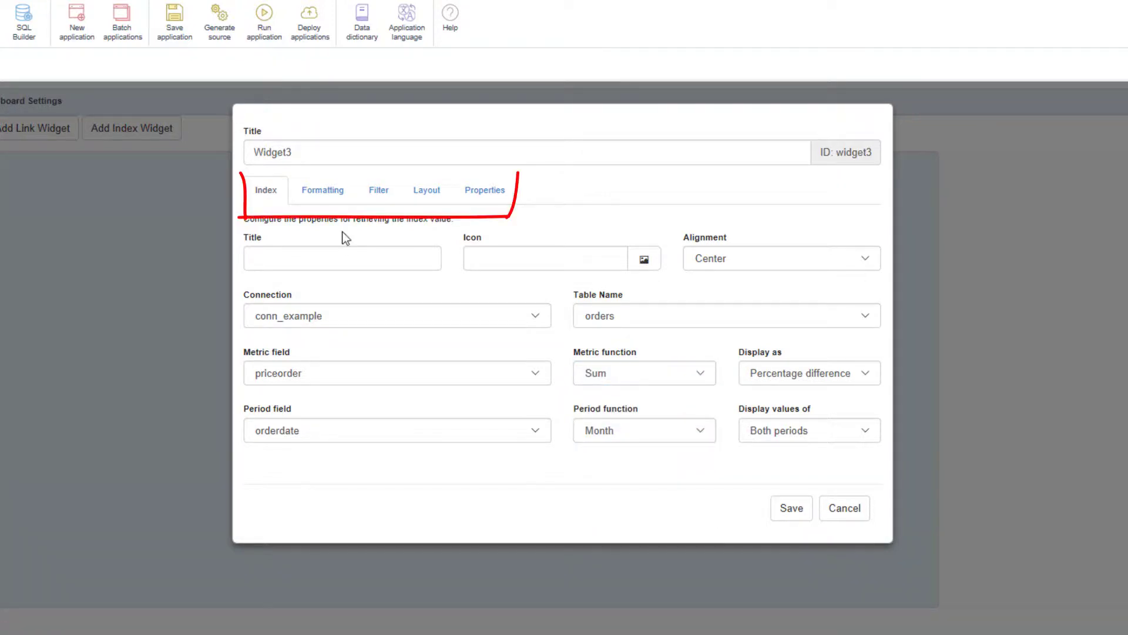
# Review Widget3's formatting, filter and properties tabs, and set its index background to #a38026
pyautogui.click(323, 194)
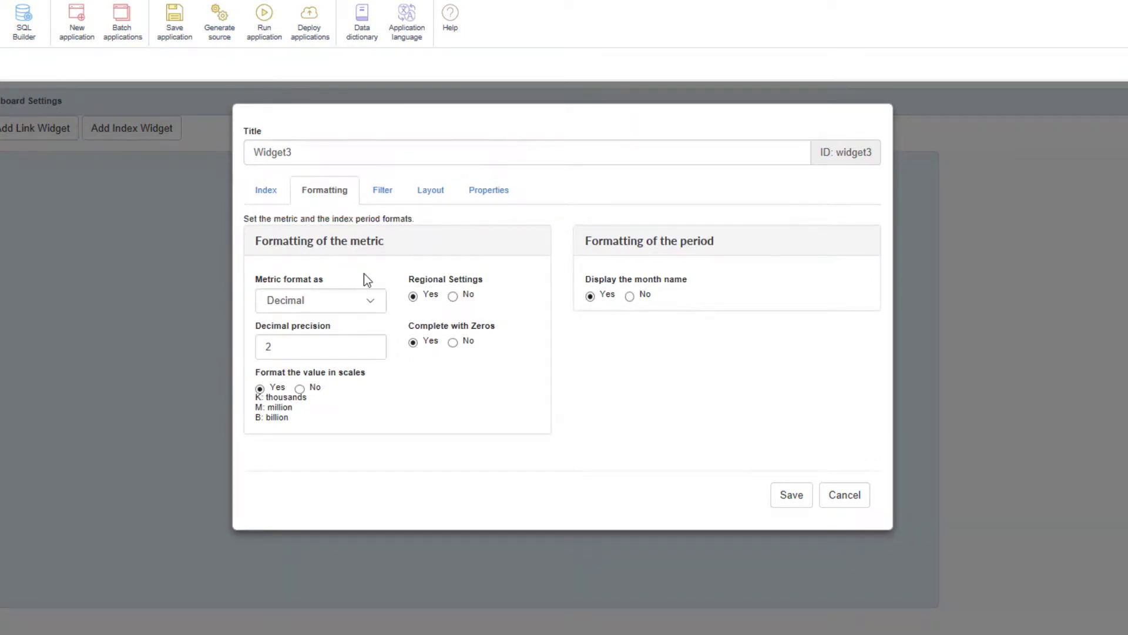
pyautogui.click(385, 190)
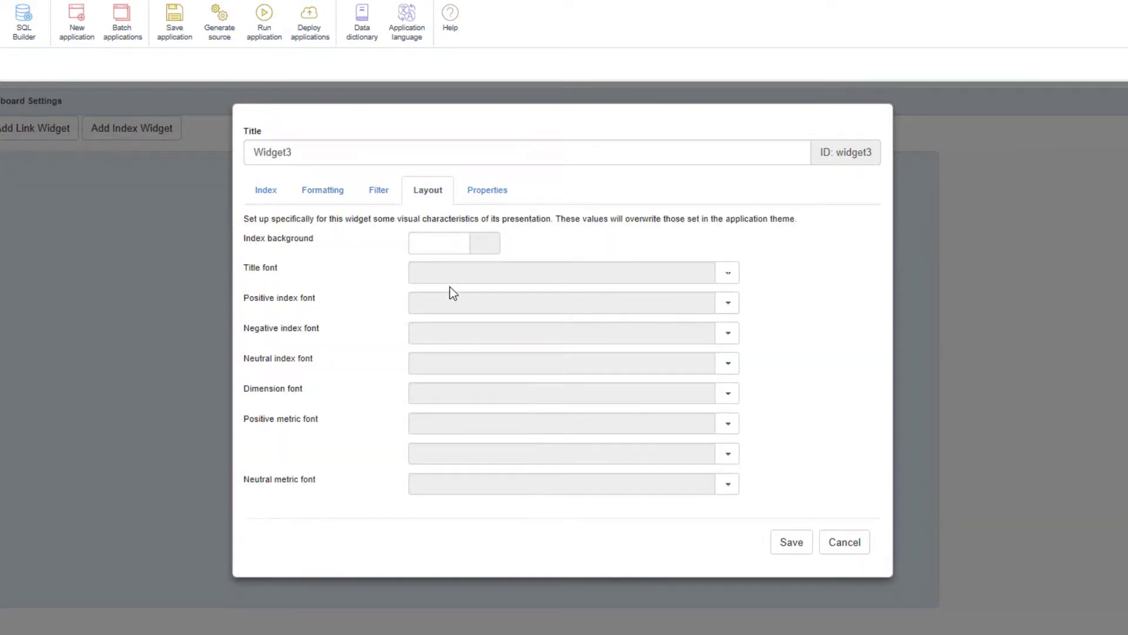
pyautogui.click(486, 193)
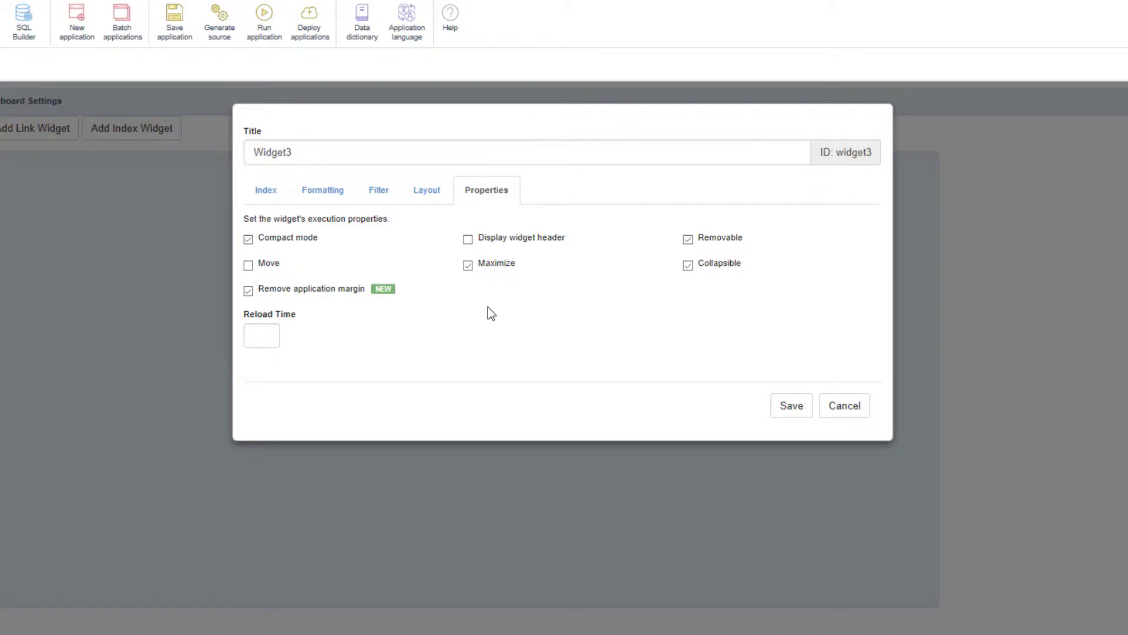
pyautogui.click(477, 244)
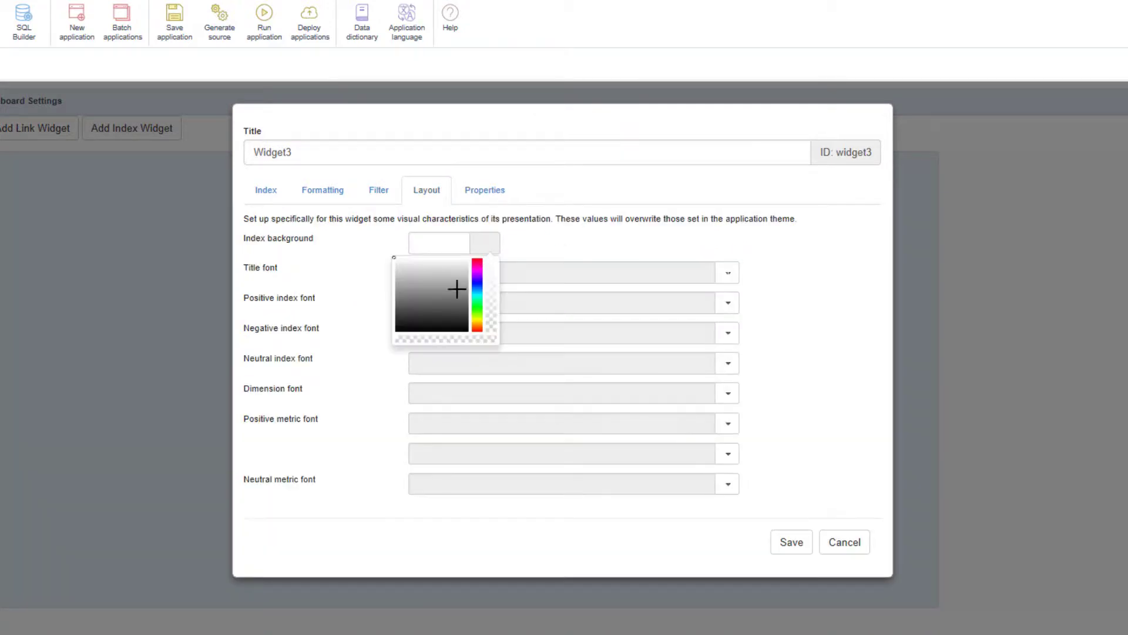
pyautogui.click(476, 320)
pyautogui.click(453, 285)
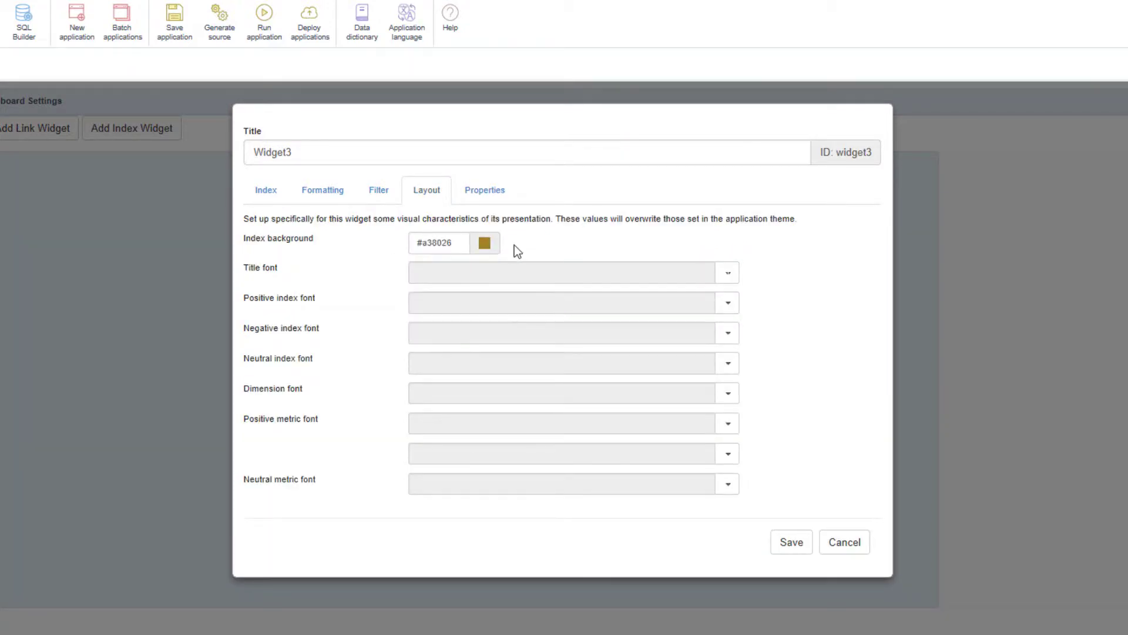
# Save Widget3, move it right of the chart, narrow it, and run the dashboard
pyautogui.click(381, 194)
pyautogui.click(415, 180)
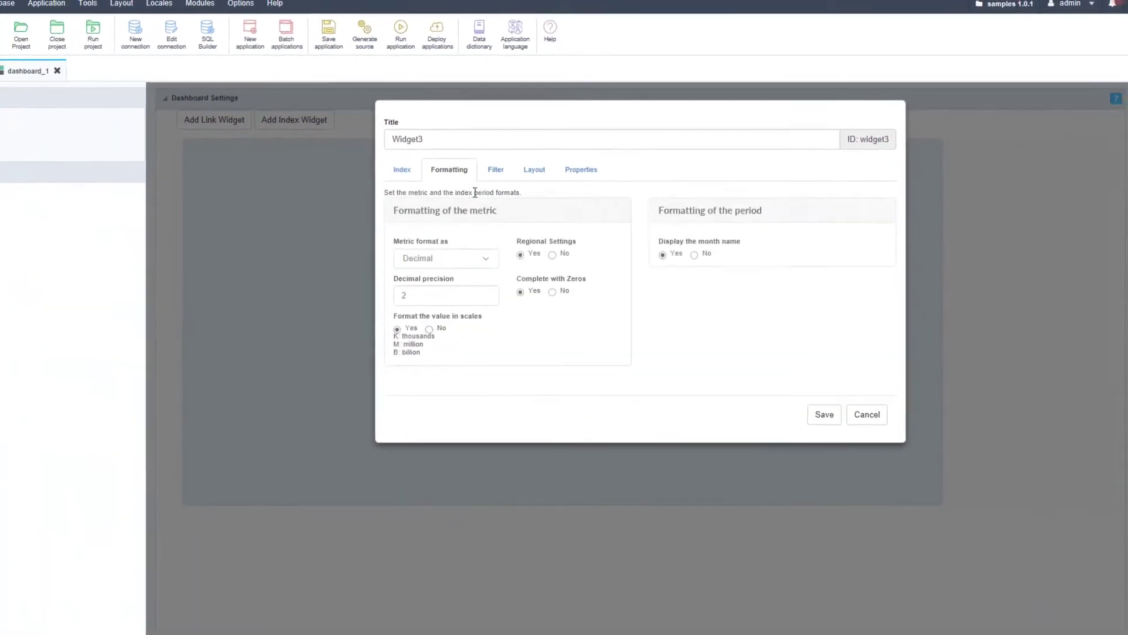
pyautogui.click(829, 386)
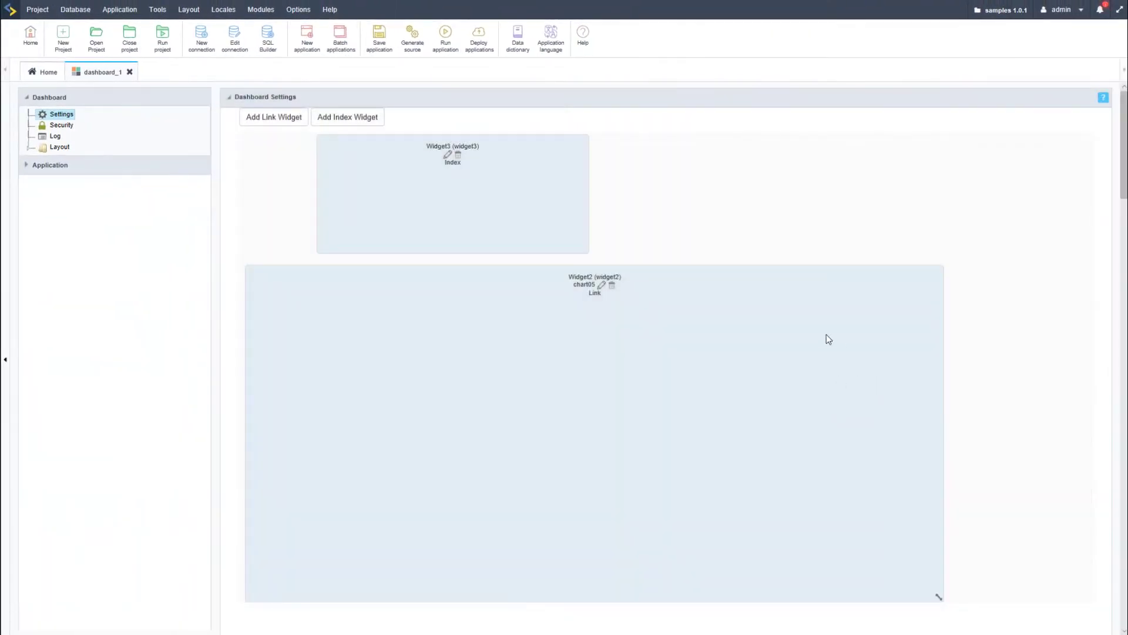
pyautogui.moveTo(554, 229); pyautogui.dragTo(996, 222)
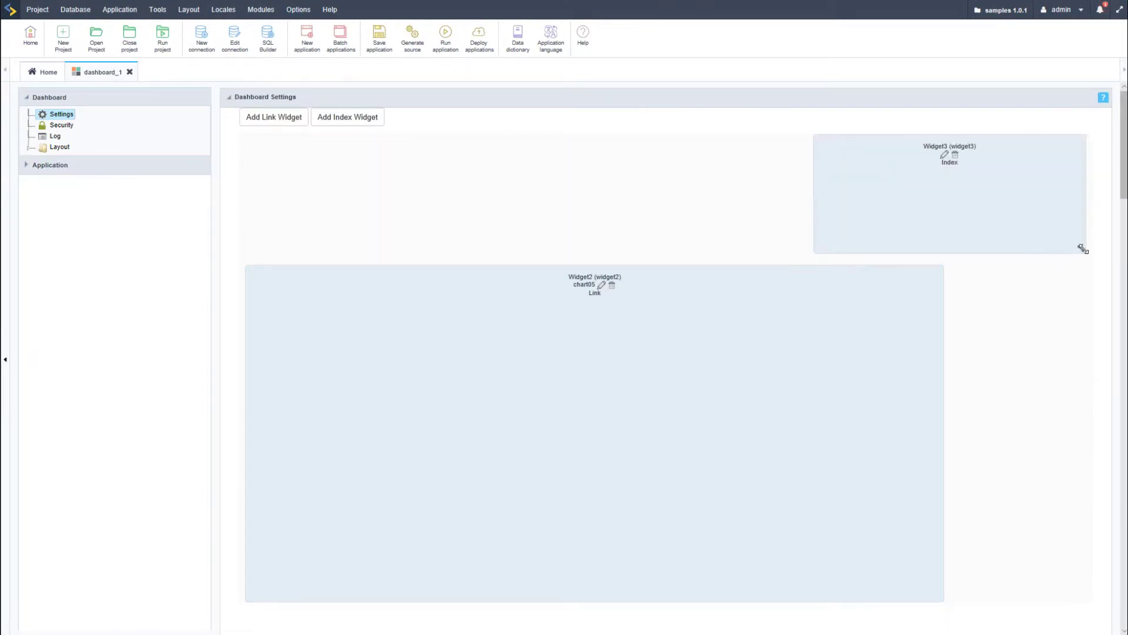
pyautogui.moveTo(1082, 248); pyautogui.dragTo(938, 247)
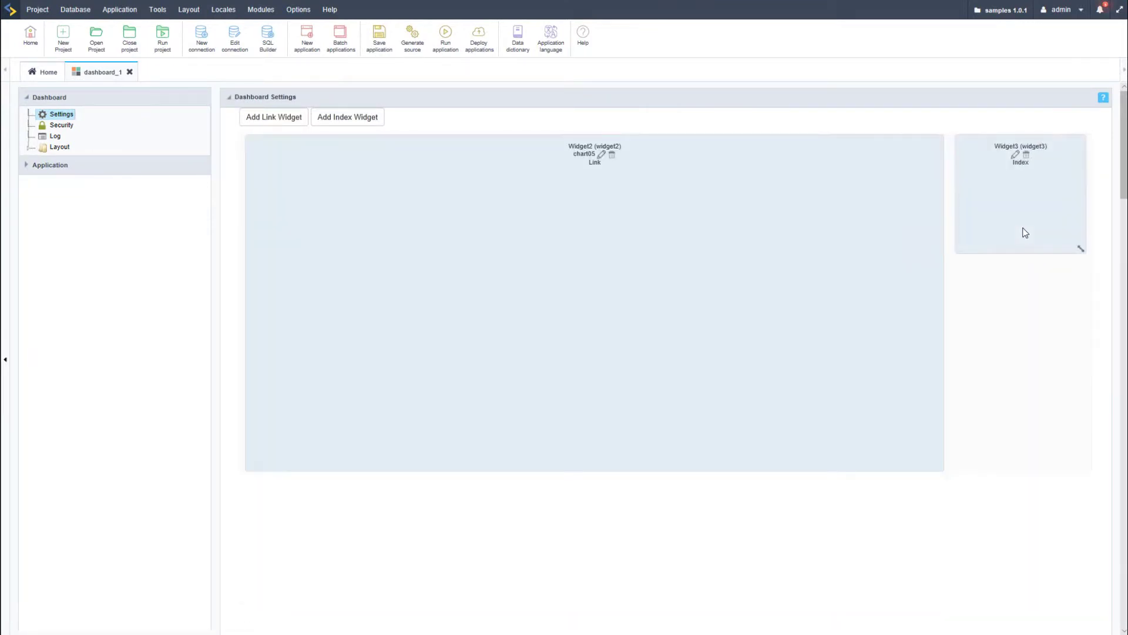
pyautogui.click(445, 40)
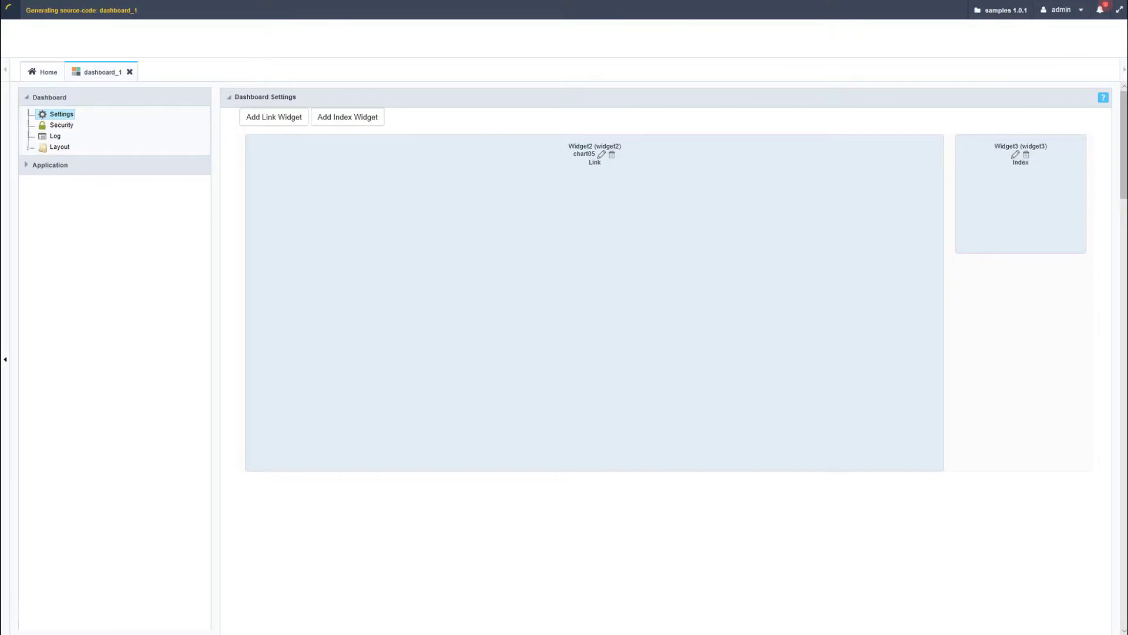